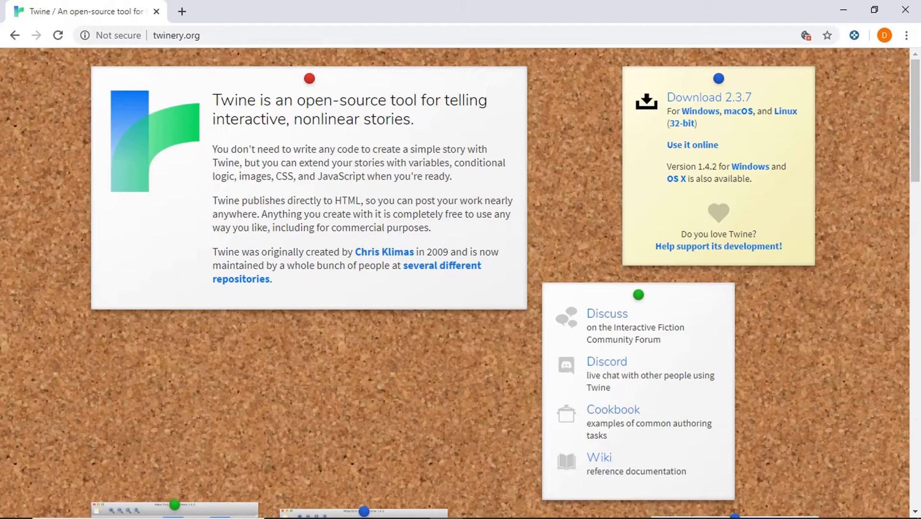
Step: Open the online version of Twine from the twinery.org home page
{"action": "left_click", "coordinate": [155, 36]}
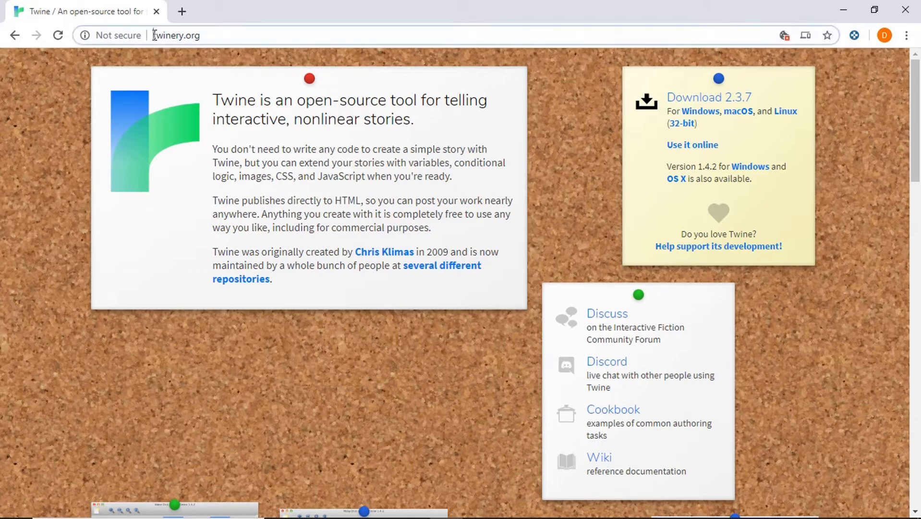
{"action": "left_click", "coordinate": [591, 131]}
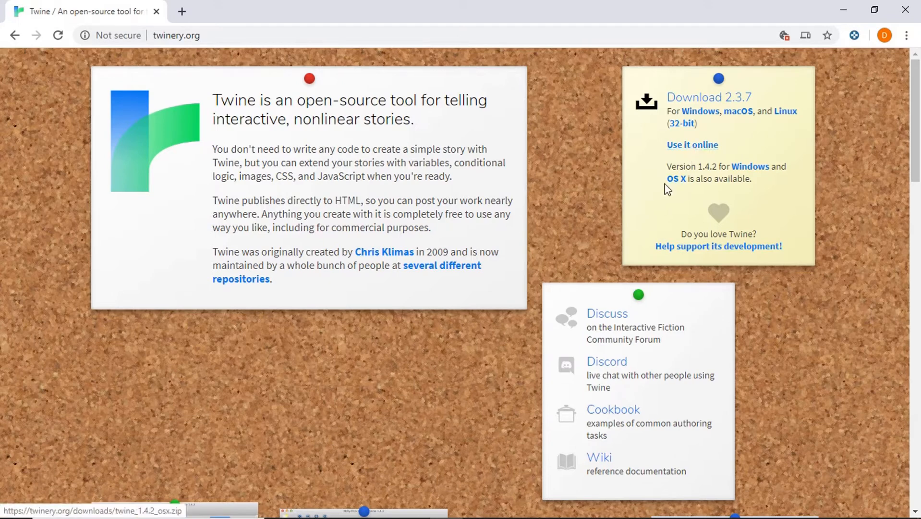
{"action": "left_click", "coordinate": [694, 145]}
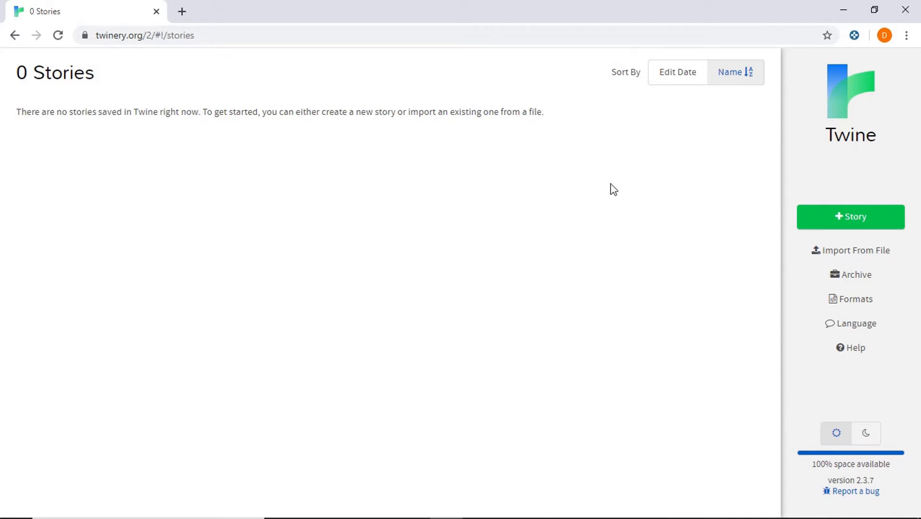
Step: Create a new story named "Penistone Writers"
{"action": "left_click", "coordinate": [864, 225]}
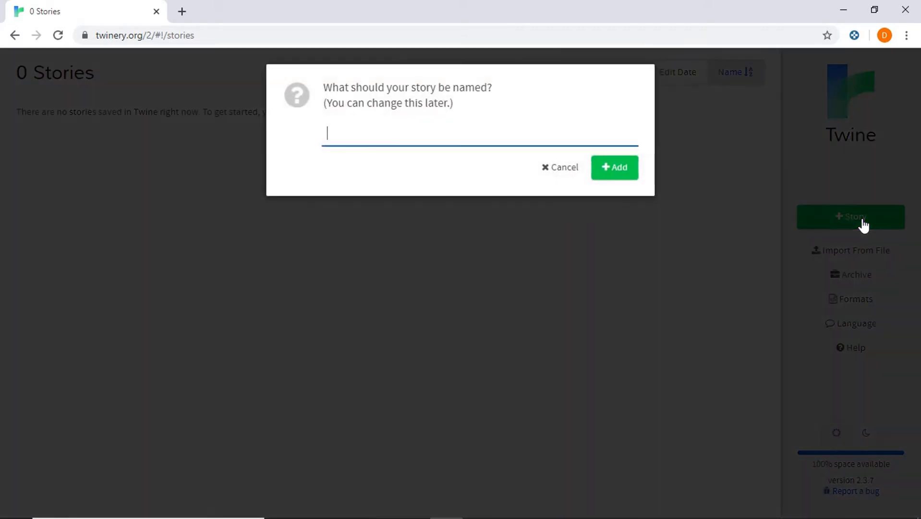
{"action": "type", "text": "Penistone Writers"}
{"action": "left_click", "coordinate": [615, 172]}
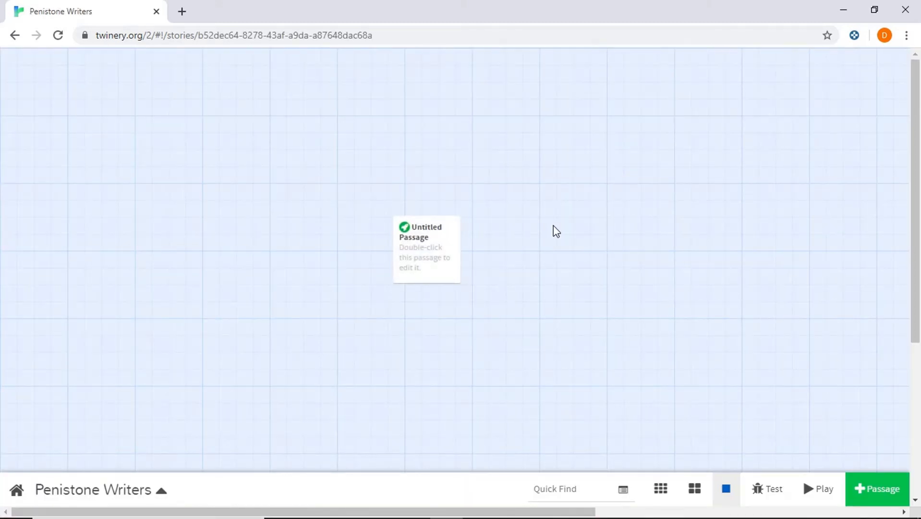
Step: Move the untitled starting passage higher on the story map and rename it "library"
{"action": "mouse_move", "coordinate": [451, 256]}
{"action": "left_click_drag", "start_coordinate": [439, 234], "coordinate": [454, 186]}
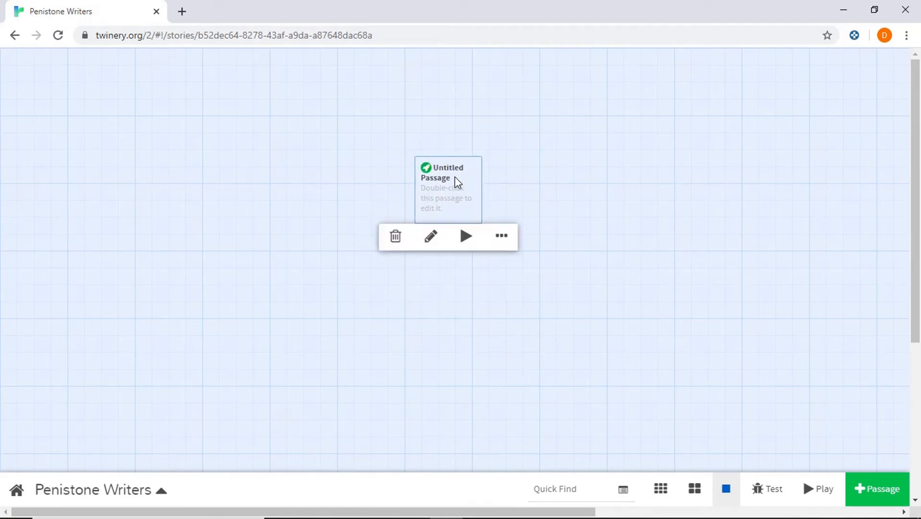
{"action": "double_click", "coordinate": [458, 186]}
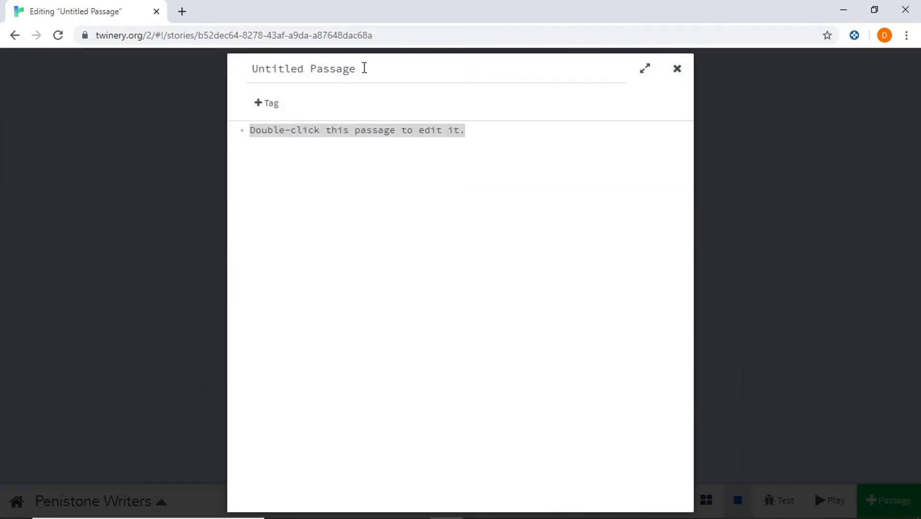
{"action": "left_click_drag", "start_coordinate": [364, 68], "coordinate": [251, 73]}
{"action": "type", "text": "library"}
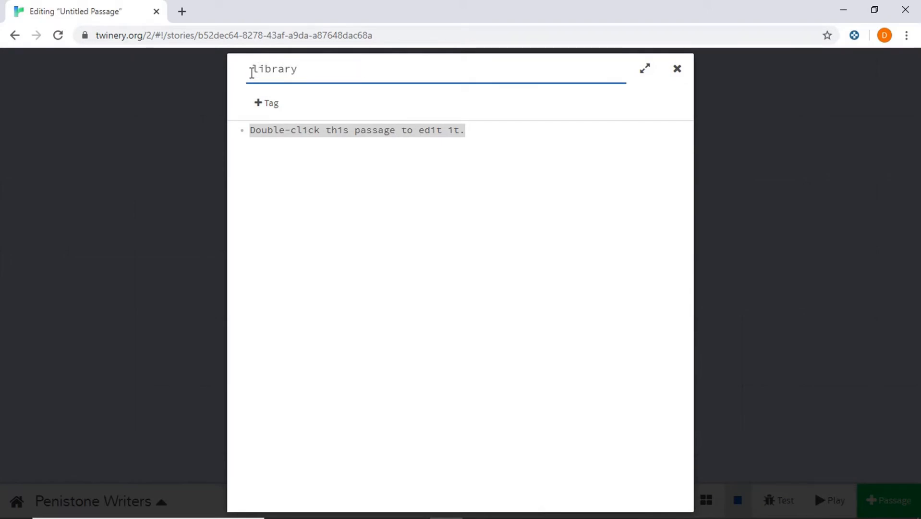
Step: Replace the library passage's placeholder text with "You are sitting in the library."
{"action": "left_click", "coordinate": [482, 133]}
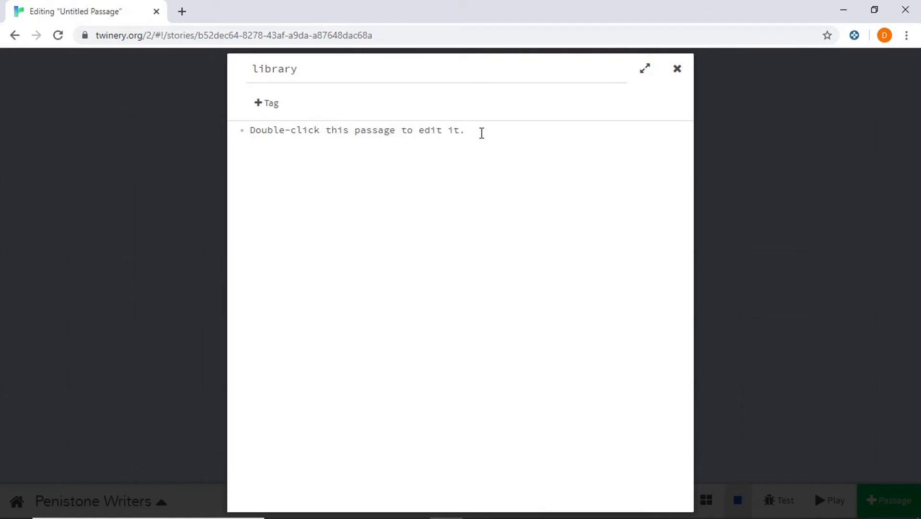
{"action": "key", "text": "BackSpace"}
{"action": "key", "text": "BackSpace"}
{"action": "key", "text": "BackSpace"}
{"action": "key", "text": "BackSpace"}
{"action": "key", "text": "BackSpace"}
{"action": "key", "text": "BackSpace"}
{"action": "key", "text": "BackSpace"}
{"action": "key", "text": "BackSpace"}
{"action": "key", "text": "BackSpace"}
{"action": "key", "text": "BackSpace"}
{"action": "key", "text": "BackSpace"}
{"action": "key", "text": "BackSpace"}
{"action": "key", "text": "BackSpace"}
{"action": "key", "text": "BackSpace"}
{"action": "key", "text": "BackSpace"}
{"action": "key", "text": "BackSpace"}
{"action": "key", "text": "BackSpace"}
{"action": "key", "text": "BackSpace"}
{"action": "key", "text": "BackSpace"}
{"action": "key", "text": "BackSpace"}
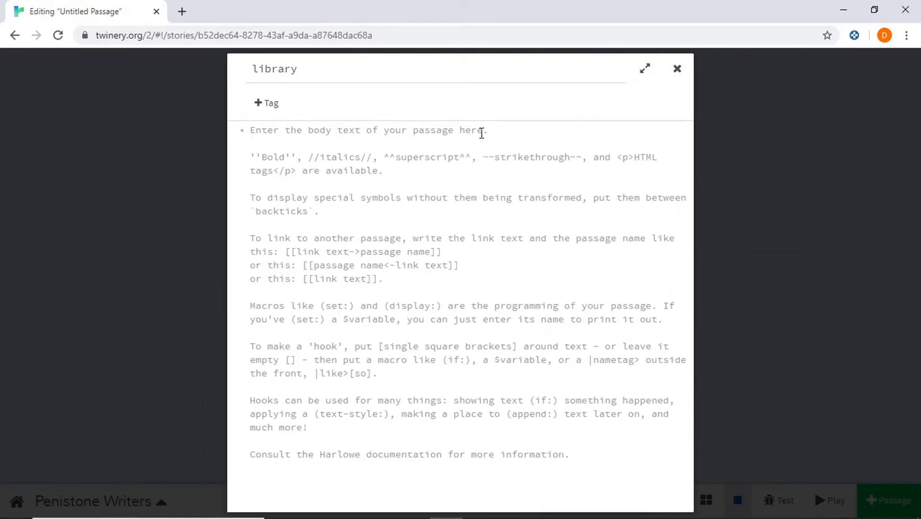
{"action": "type", "text": "You are si"}
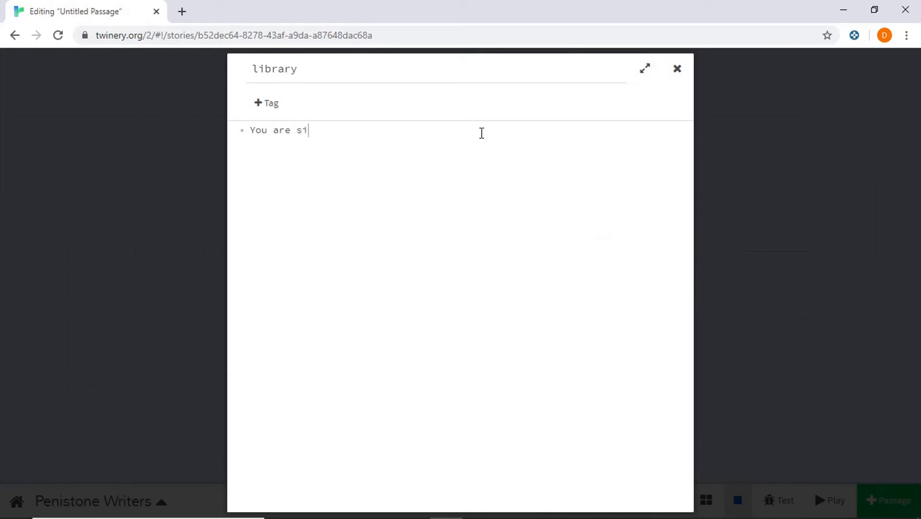
{"action": "type", "text": "tting in the library"}
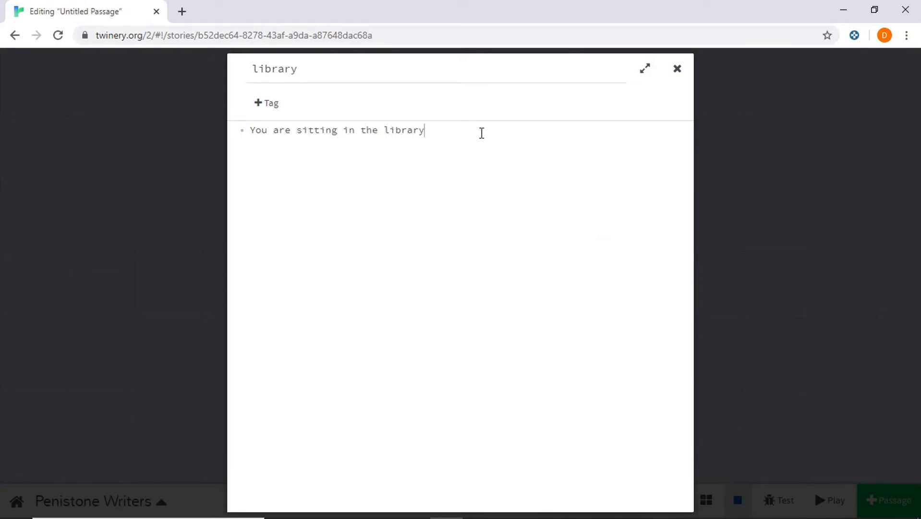
{"action": "type", "text": "."}
Step: Add the link lines "Go [[home]]" and "Go to the [[beach]]" to the library passage and close its editor
{"action": "type", "text": "Go "}
{"action": "type", "text": "[["}
{"action": "type", "text": "home"}
{"action": "type", "text": "]]"}
{"action": "type", "text": "Go "}
{"action": "type", "text": "t"}
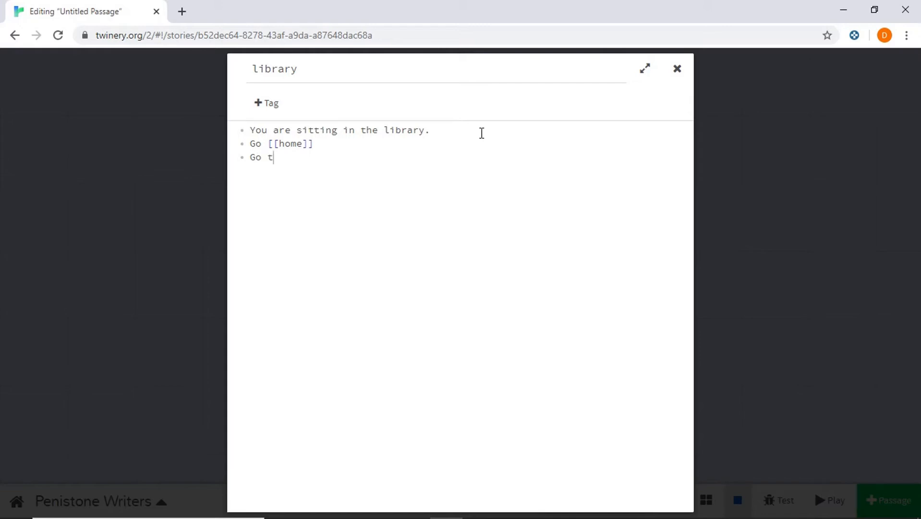
{"action": "type", "text": "o the [[beach"}
{"action": "left_click", "coordinate": [677, 70]}
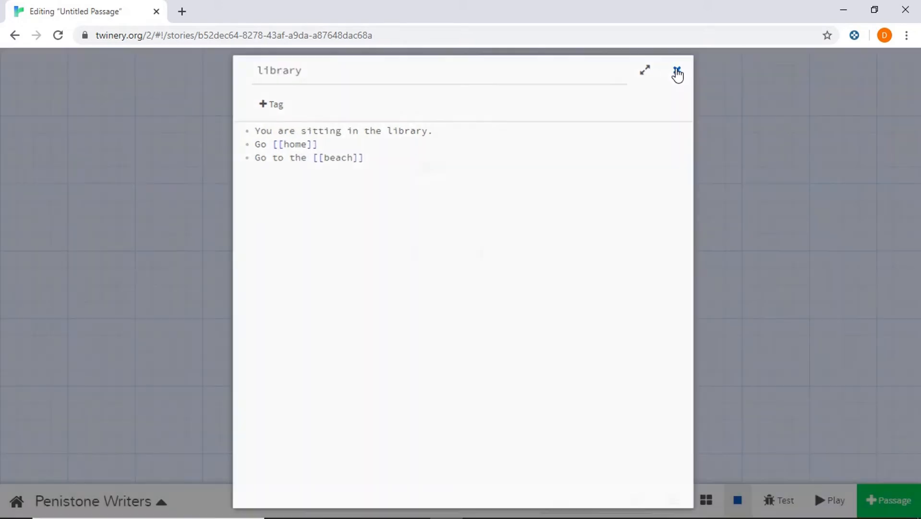
Step: Spread the home and beach passages apart below the library passage on the story map
{"action": "mouse_move", "coordinate": [521, 309]}
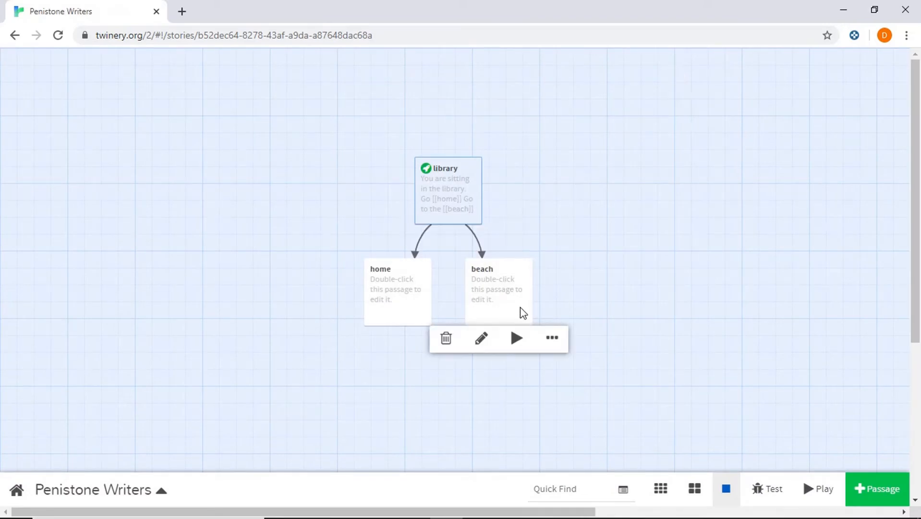
{"action": "left_click_drag", "start_coordinate": [492, 301], "coordinate": [544, 300]}
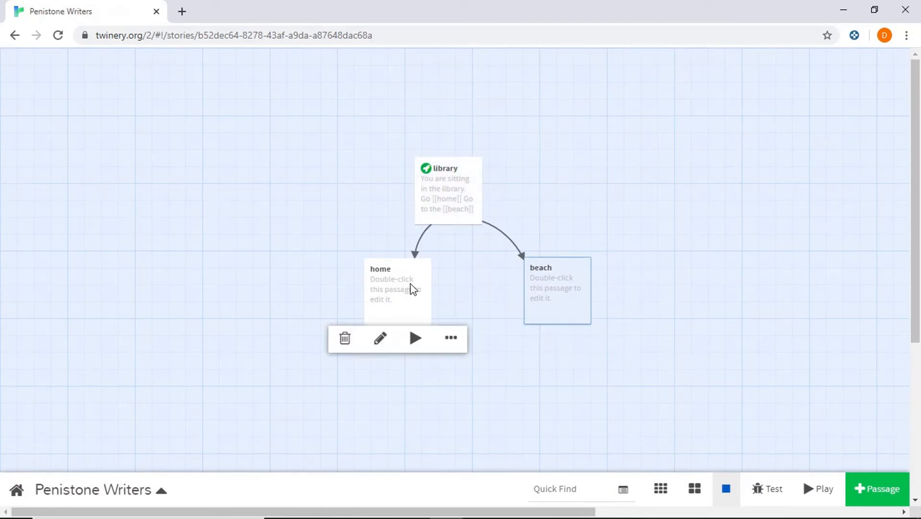
{"action": "left_click_drag", "start_coordinate": [409, 284], "coordinate": [382, 291]}
{"action": "mouse_move", "coordinate": [569, 279]}
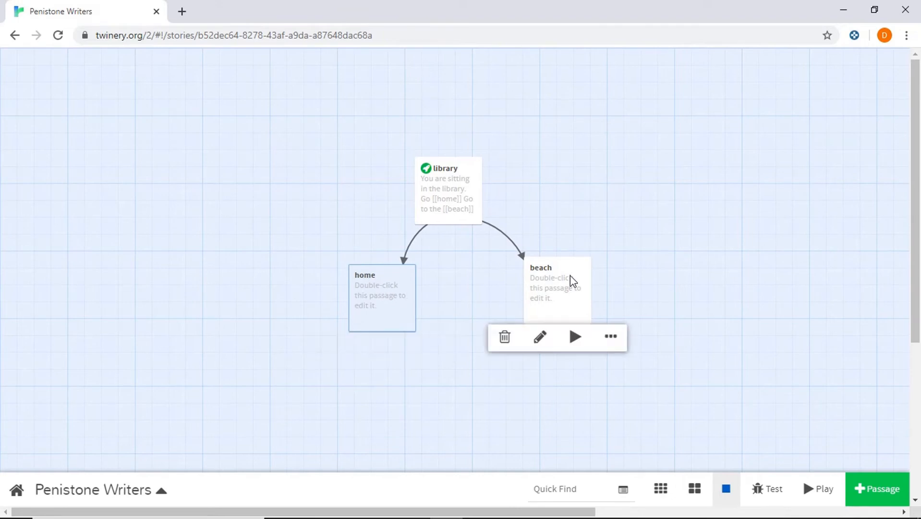
{"action": "left_click_drag", "start_coordinate": [561, 288], "coordinate": [540, 304]}
Step: Replace the beach passage's placeholder with "You are lying on the beach." and a second line "Go to [[library]]."
{"action": "double_click", "coordinate": [540, 304]}
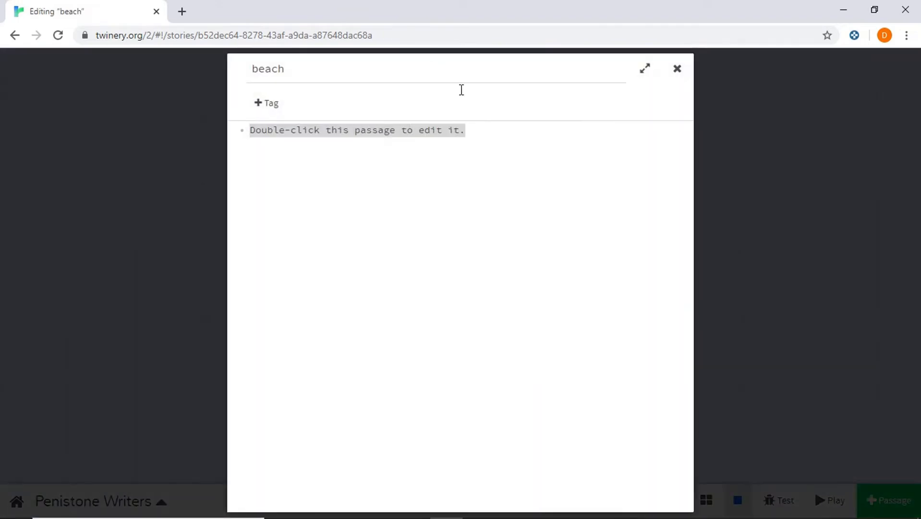
{"action": "type", "text": "You"}
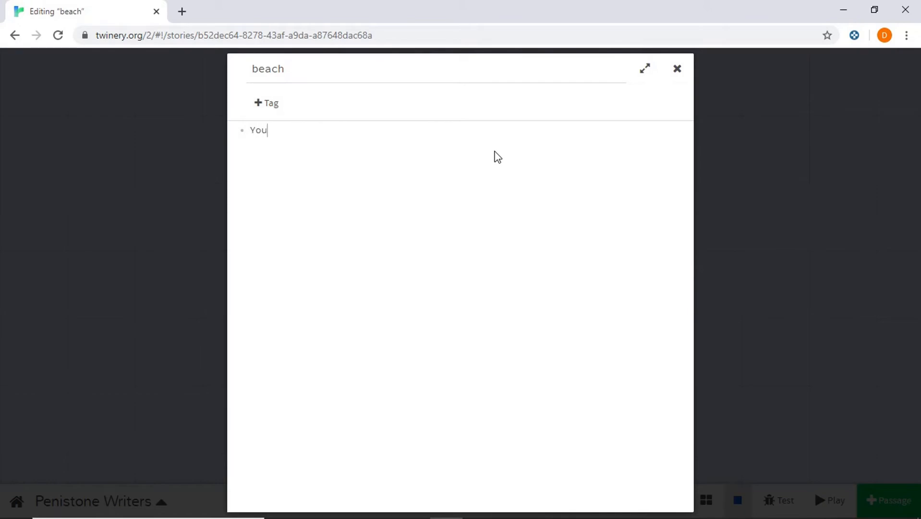
{"action": "type", "text": " are lying on the beach. "}
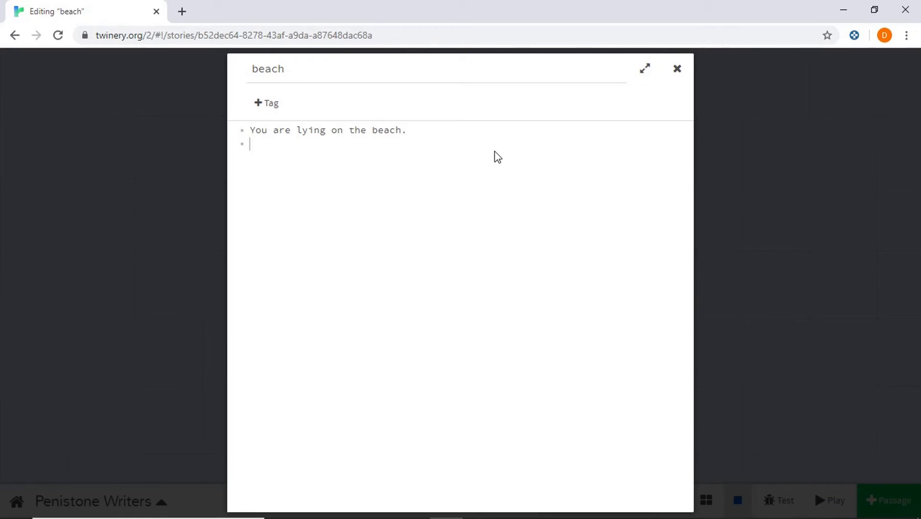
{"action": "type", "text": "Go to [[lib"}
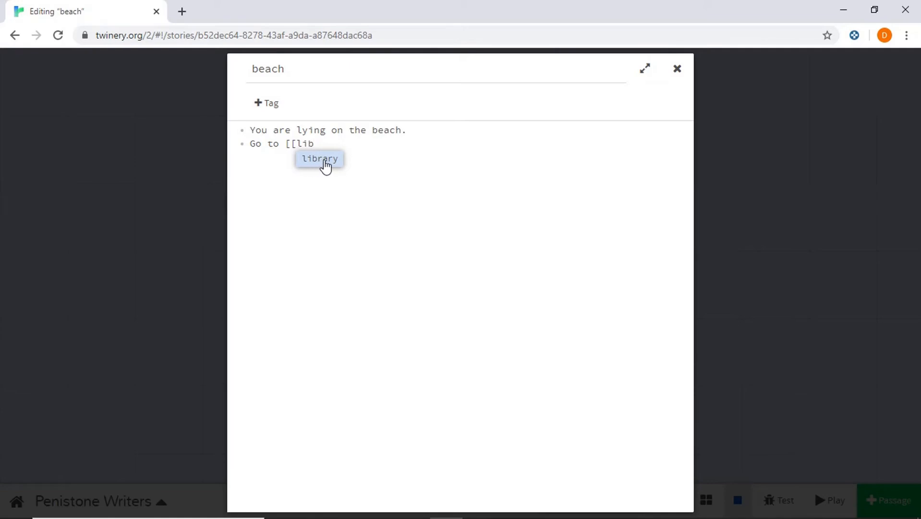
{"action": "left_click", "coordinate": [326, 165]}
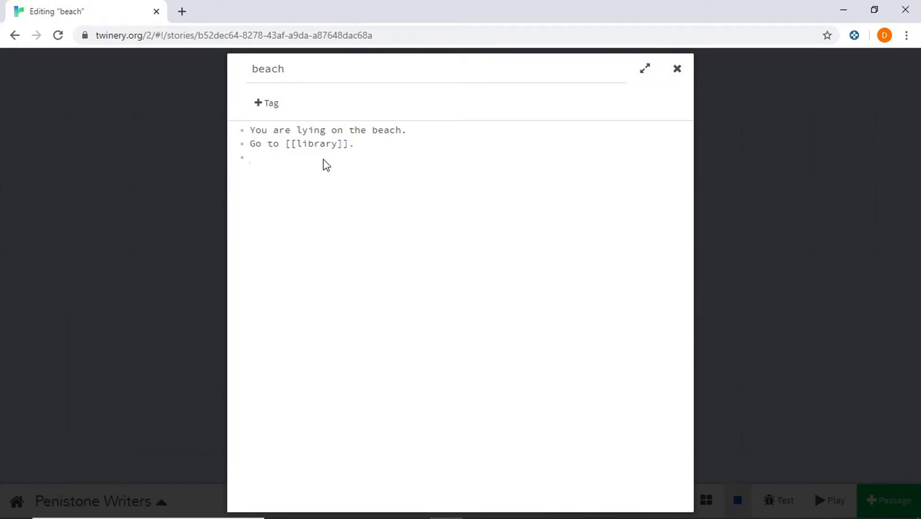
Step: Add a third line "Go to the [[beach]]" to the beach passage and close its editor
{"action": "type", "text": "Go to "}
{"action": "type", "text": "[["}
{"action": "key", "text": "BackSpace"}
{"action": "key", "text": "BackSpace"}
{"action": "type", "text": "the bea"}
{"action": "key", "text": "BackSpace"}
{"action": "key", "text": "BackSpace"}
{"action": "key", "text": "BackSpace"}
{"action": "key", "text": "BackSpace"}
{"action": "key", "text": "BackSpace"}
{"action": "type", "text": "[[b"}
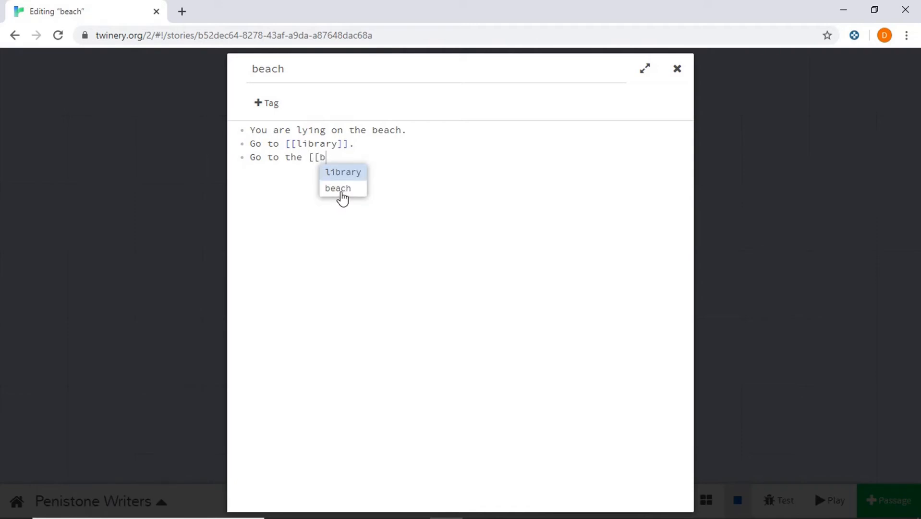
{"action": "left_click", "coordinate": [342, 197]}
{"action": "left_click", "coordinate": [342, 197]}
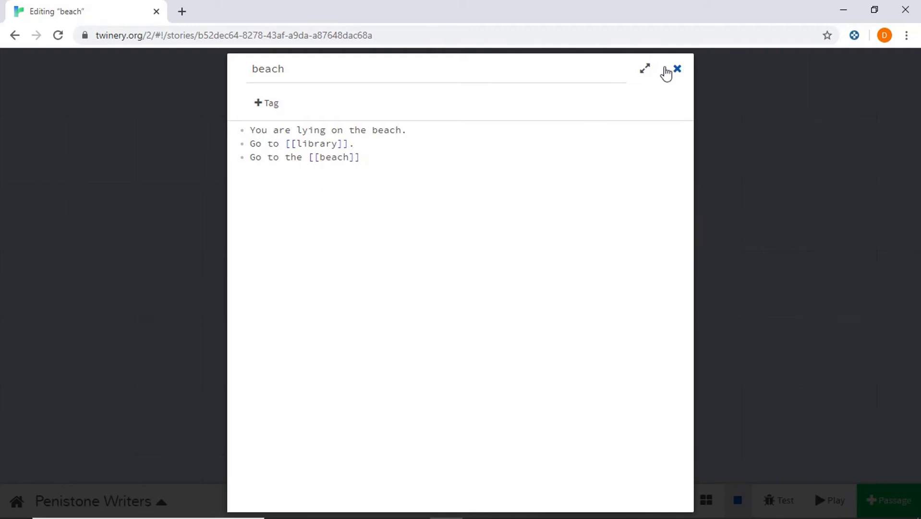
{"action": "left_click", "coordinate": [677, 70]}
Step: Change the beach passage's last line to "Go [[home]]" and close its editor
{"action": "mouse_move", "coordinate": [511, 286]}
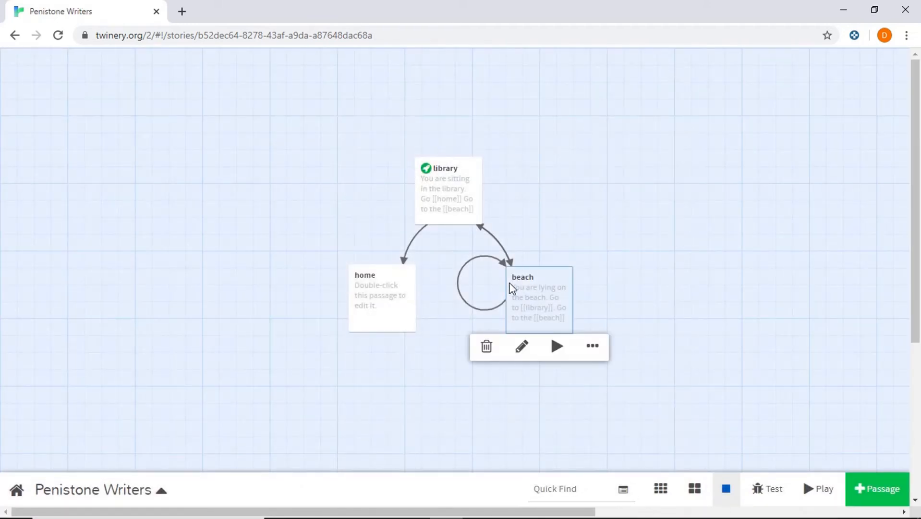
{"action": "mouse_move", "coordinate": [540, 299]}
{"action": "left_mouse_down"}
{"action": "mouse_move", "coordinate": [510, 323]}
{"action": "mouse_move", "coordinate": [610, 241]}
{"action": "mouse_move", "coordinate": [543, 298]}
{"action": "left_mouse_up"}
{"action": "double_click", "coordinate": [544, 298]}
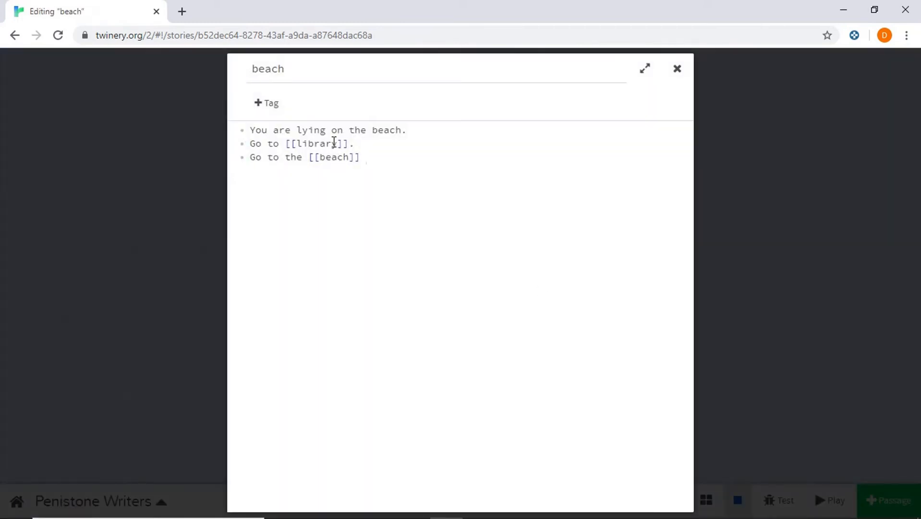
{"action": "left_click", "coordinate": [350, 157]}
{"action": "key", "text": "BackSpace"}
{"action": "key", "text": "BackSpace"}
{"action": "key", "text": "BackSpace"}
{"action": "key", "text": "BackSpace"}
{"action": "key", "text": "BackSpace"}
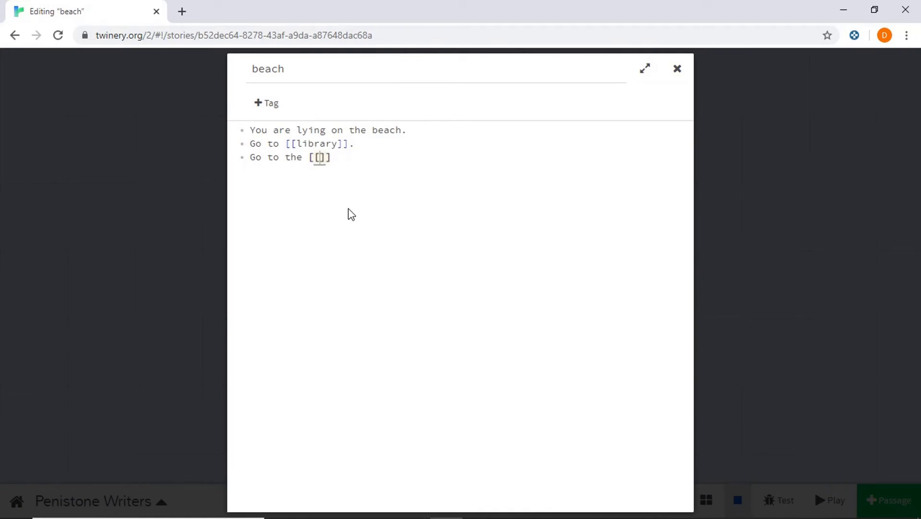
{"action": "left_click", "coordinate": [303, 157]}
{"action": "key", "text": "BackSpace"}
{"action": "key", "text": "BackSpace"}
{"action": "key", "text": "BackSpace"}
{"action": "key", "text": "BackSpace"}
{"action": "key", "text": "BackSpace"}
{"action": "key", "text": "BackSpace"}
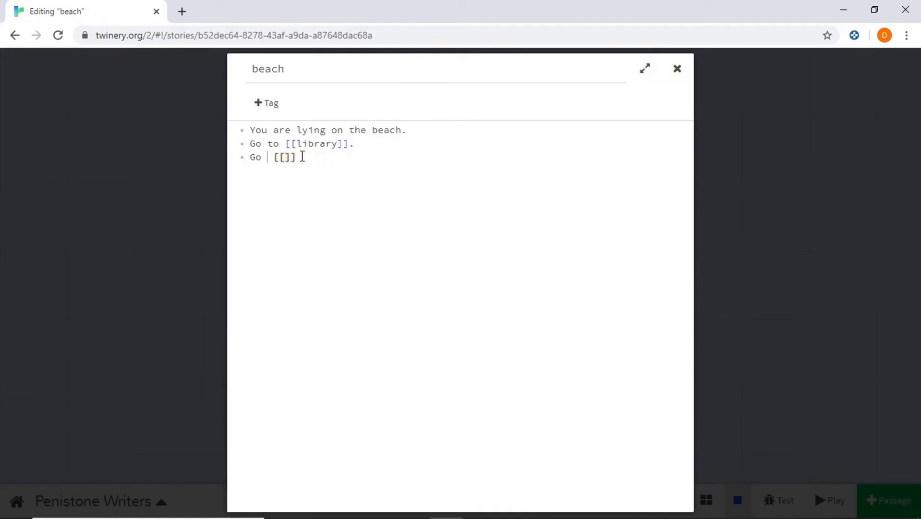
{"action": "key", "text": "BackSpace"}
{"action": "left_click", "coordinate": [279, 157]}
{"action": "type", "text": "home"}
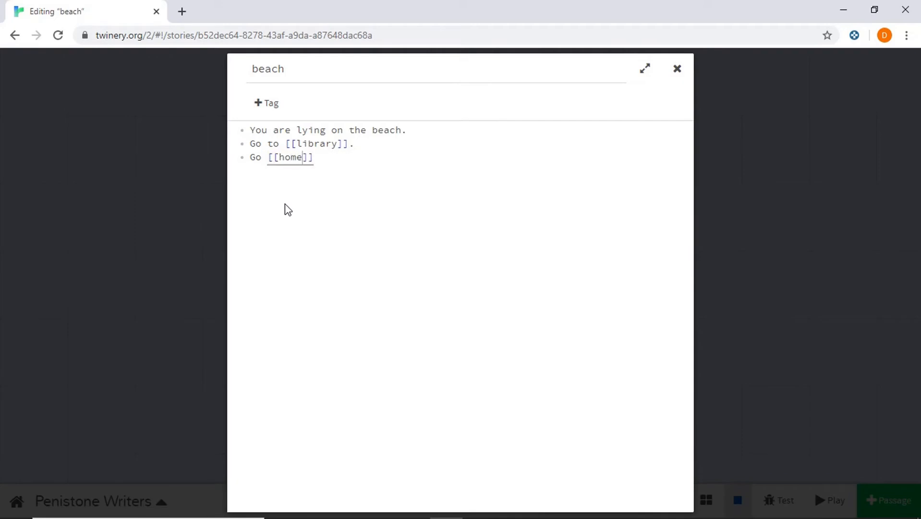
{"action": "left_click", "coordinate": [677, 70]}
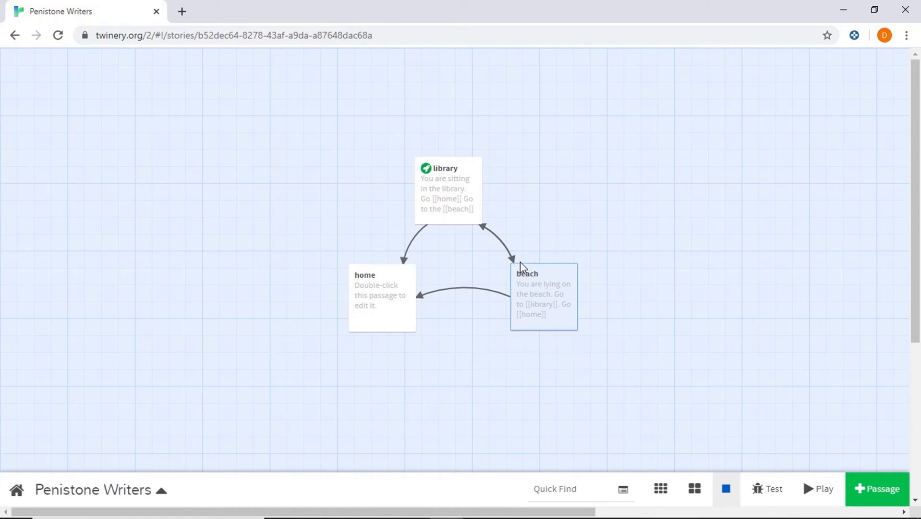
Step: Test the story starting from the beach passage, following the library, beach and home links, and close the test
{"action": "mouse_move", "coordinate": [515, 277]}
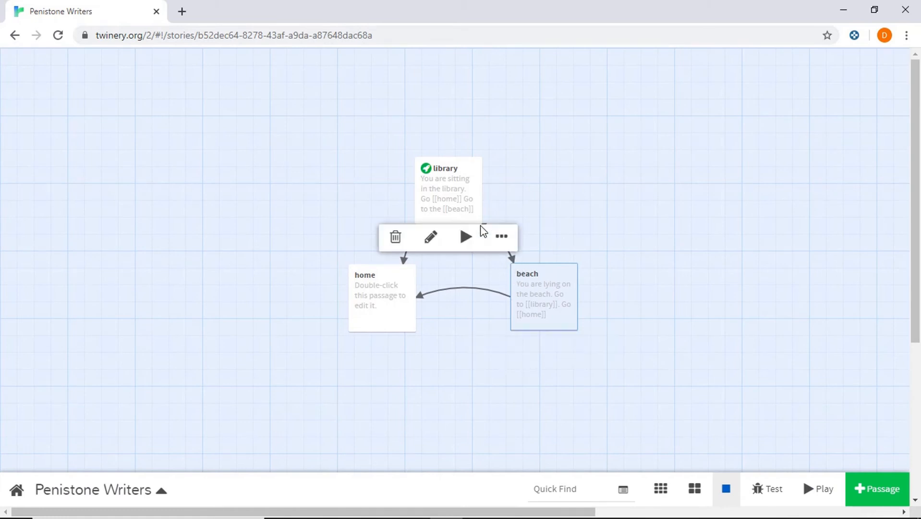
{"action": "mouse_move", "coordinate": [483, 228]}
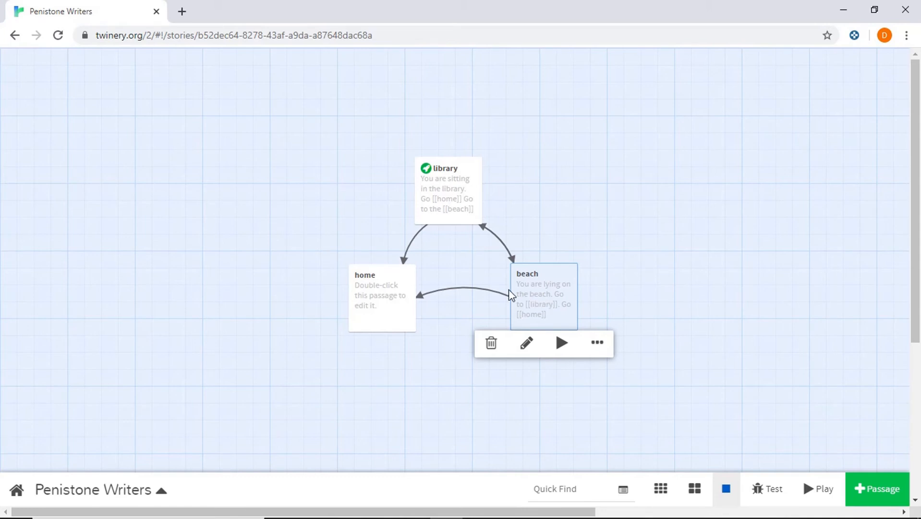
{"action": "mouse_move", "coordinate": [406, 290]}
{"action": "left_click", "coordinate": [562, 343]}
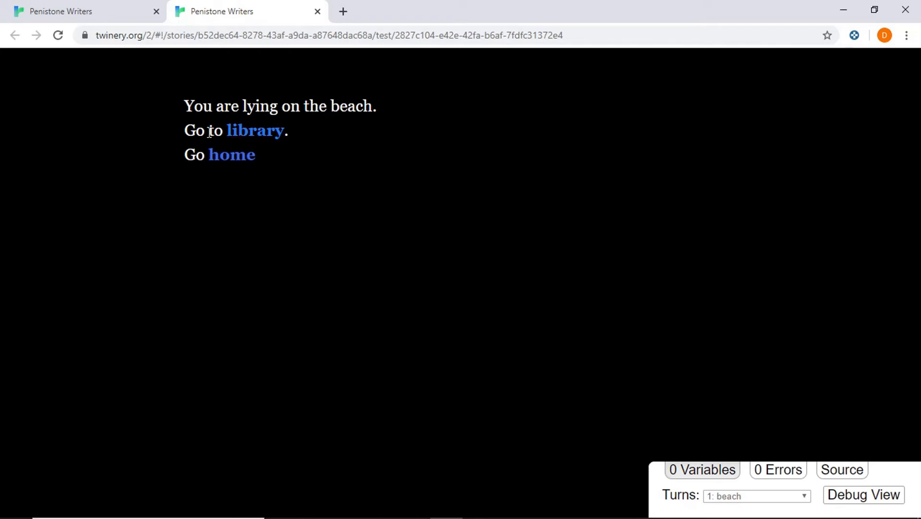
{"action": "left_click", "coordinate": [263, 136]}
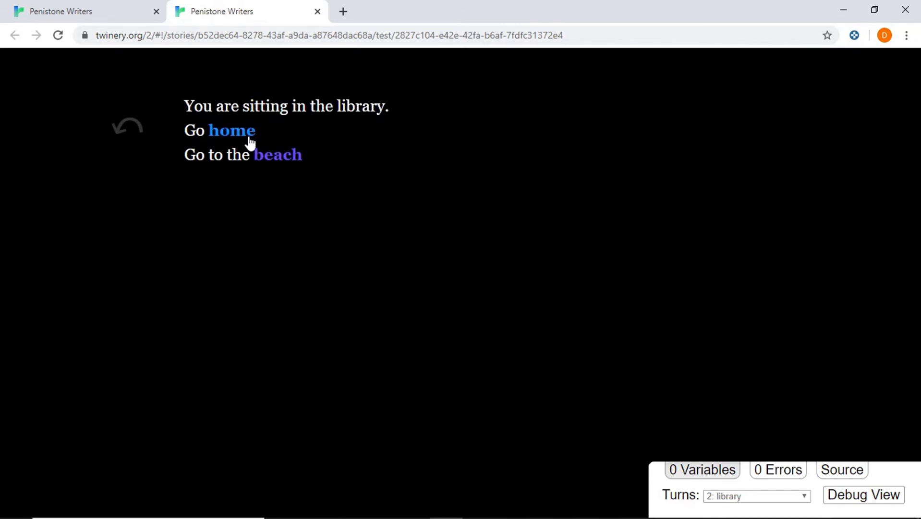
{"action": "left_click", "coordinate": [283, 163]}
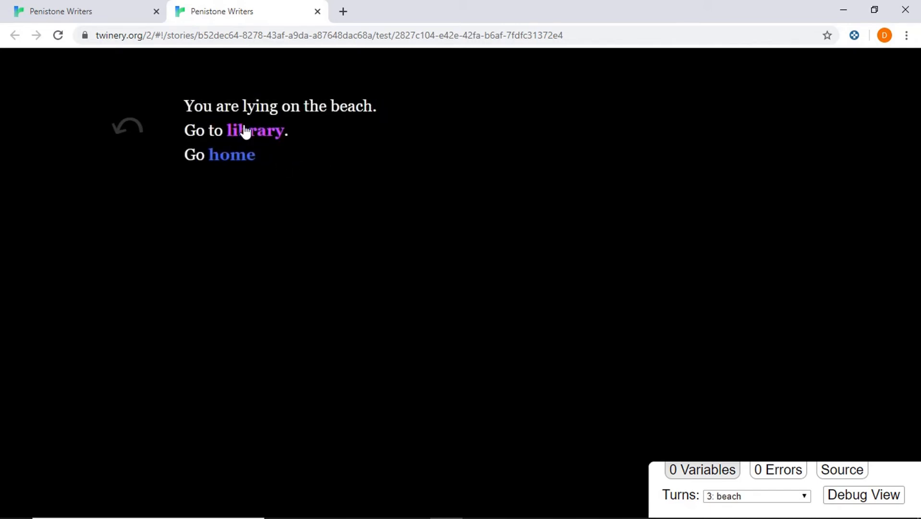
{"action": "left_click", "coordinate": [232, 159]}
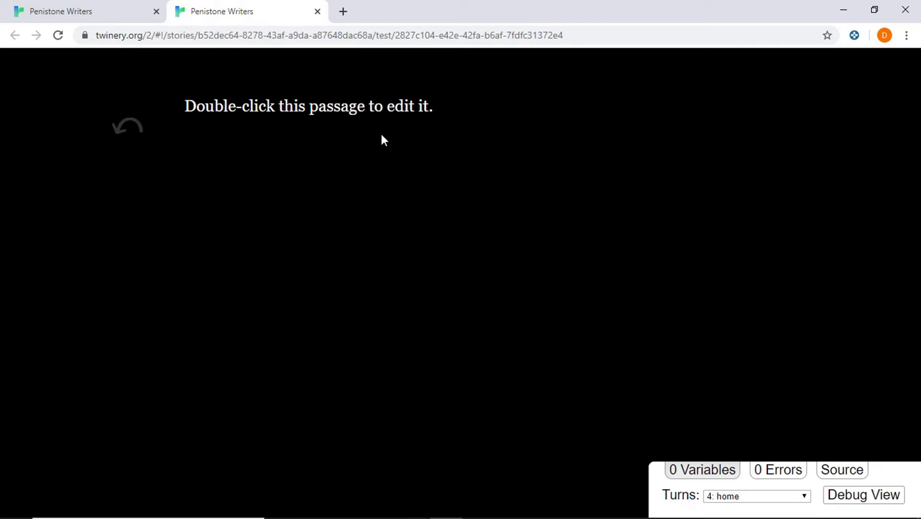
{"action": "left_click", "coordinate": [317, 11]}
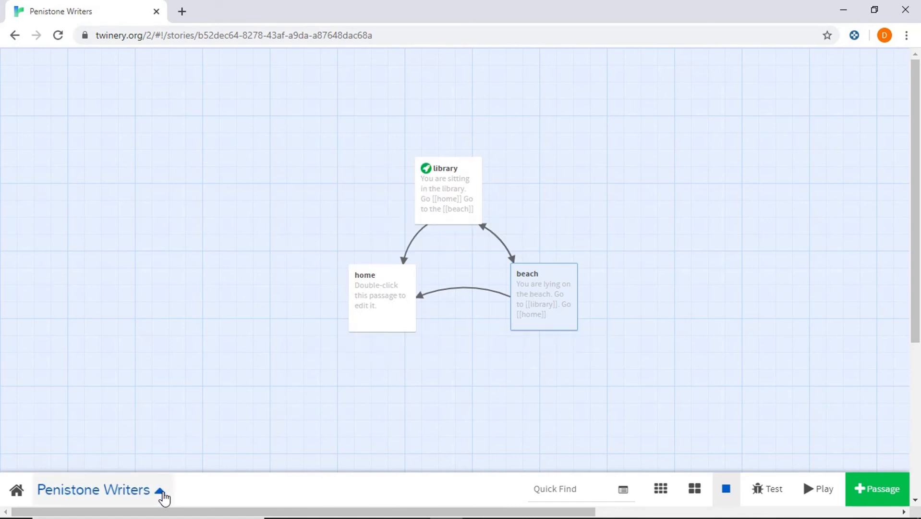
Step: Publish the Penistone Writers story to an HTML file
{"action": "left_click", "coordinate": [163, 494]}
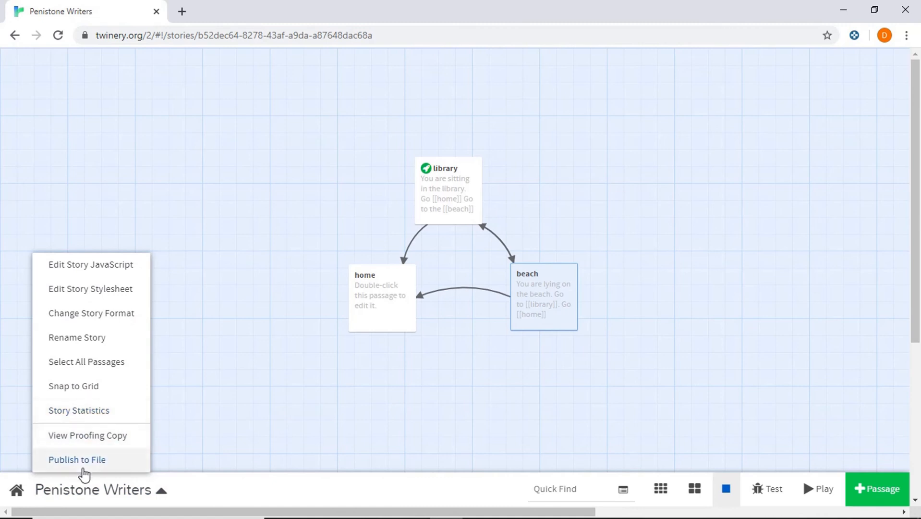
{"action": "left_click", "coordinate": [84, 467]}
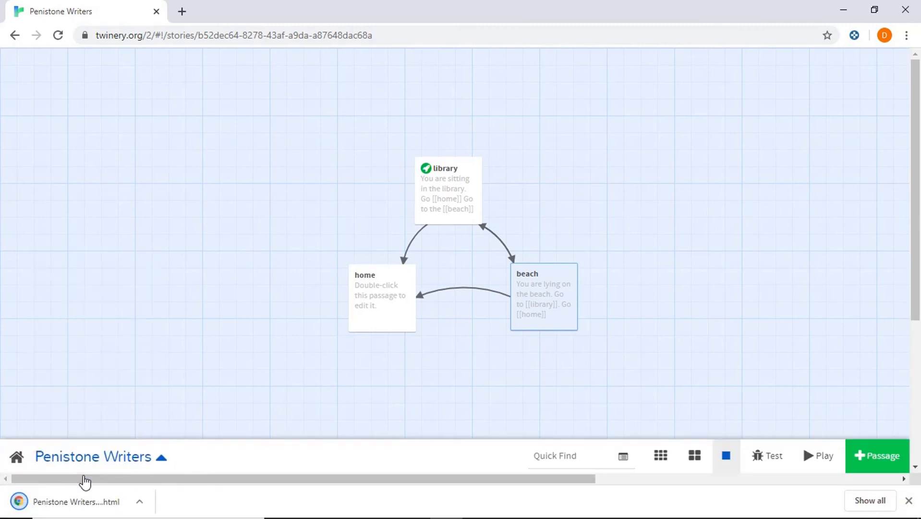